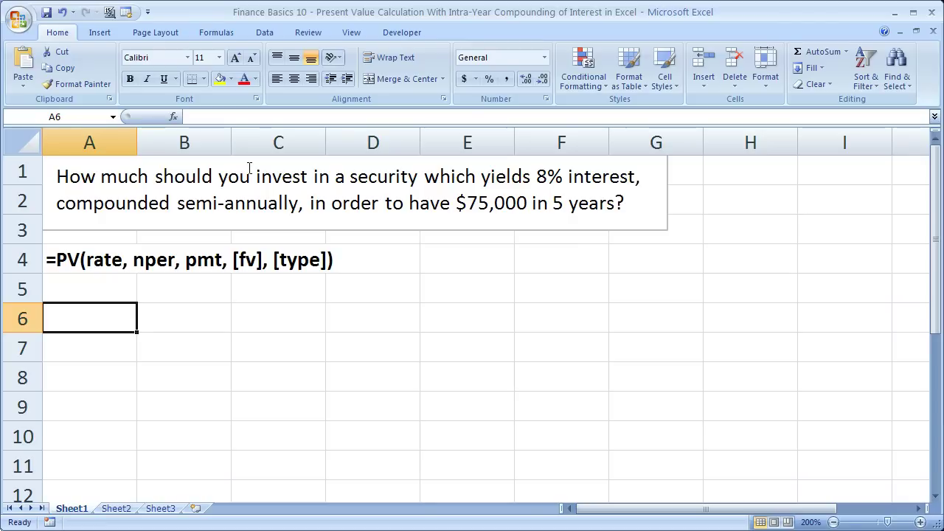
# Begin a PV formula in cell A6 with a rate of .04 and 10 periods.
pyautogui.moveTo(74, 264); pyautogui.dragTo(343, 253)
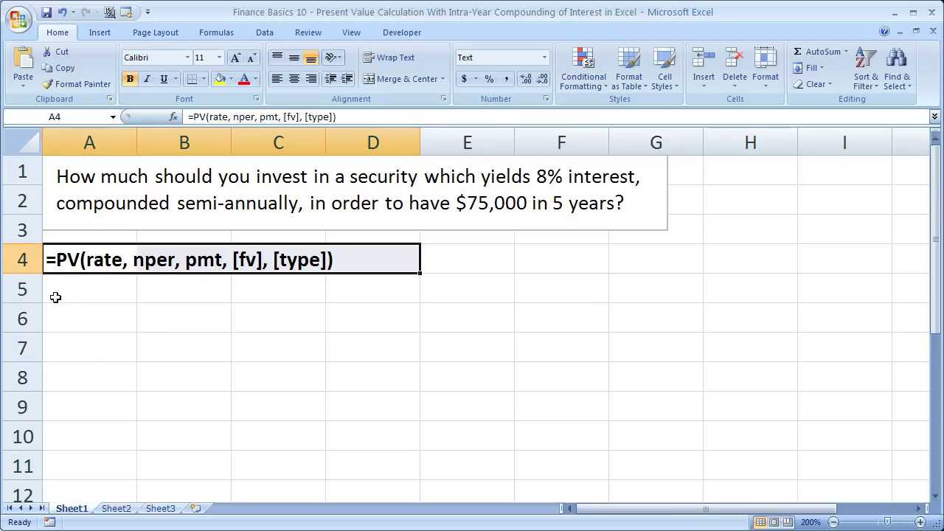
pyautogui.click(71, 313)
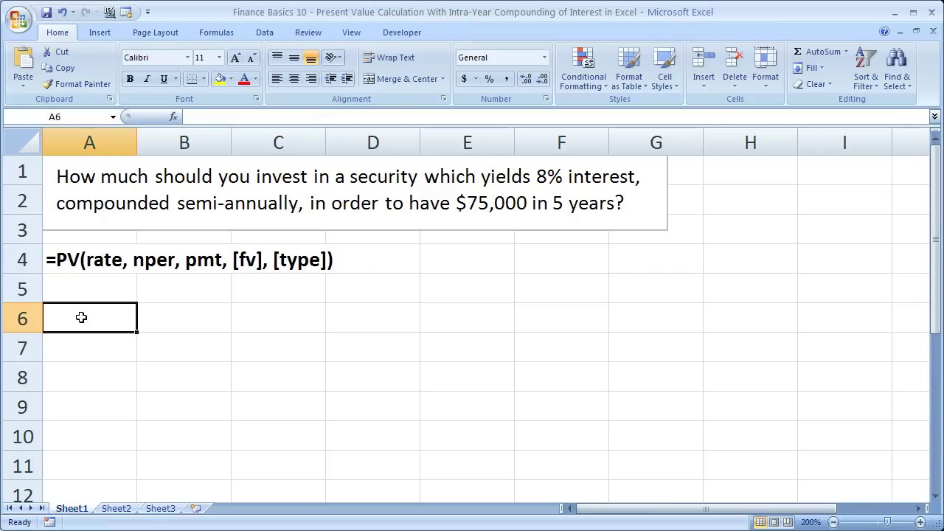
pyautogui.write('=')
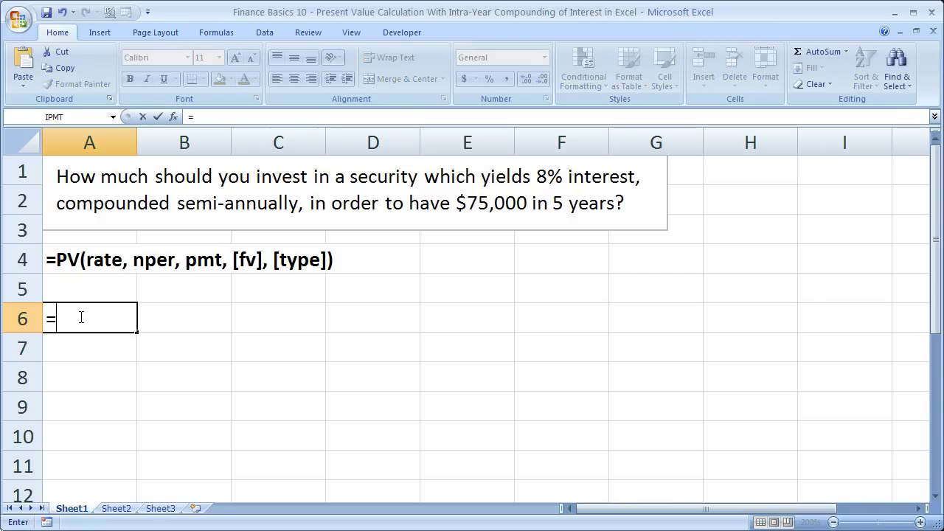
pyautogui.write('pv(')
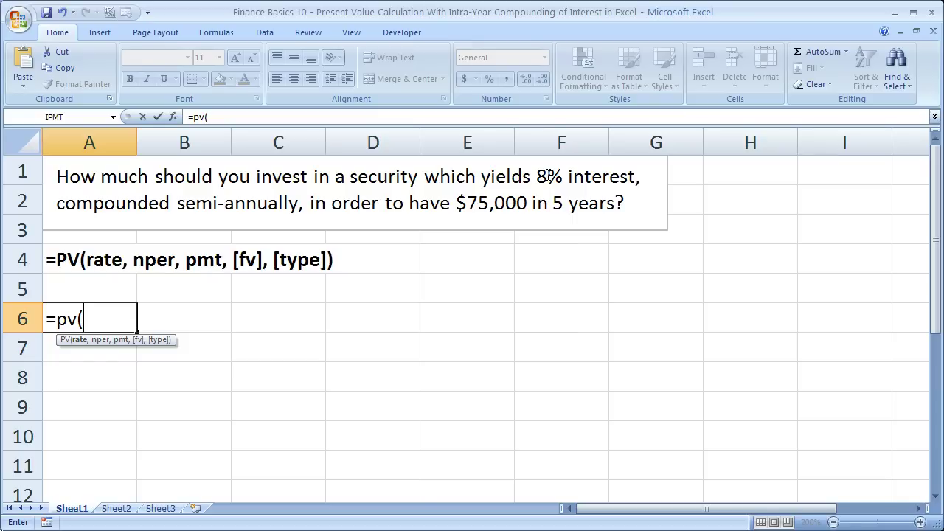
pyautogui.write('.04')
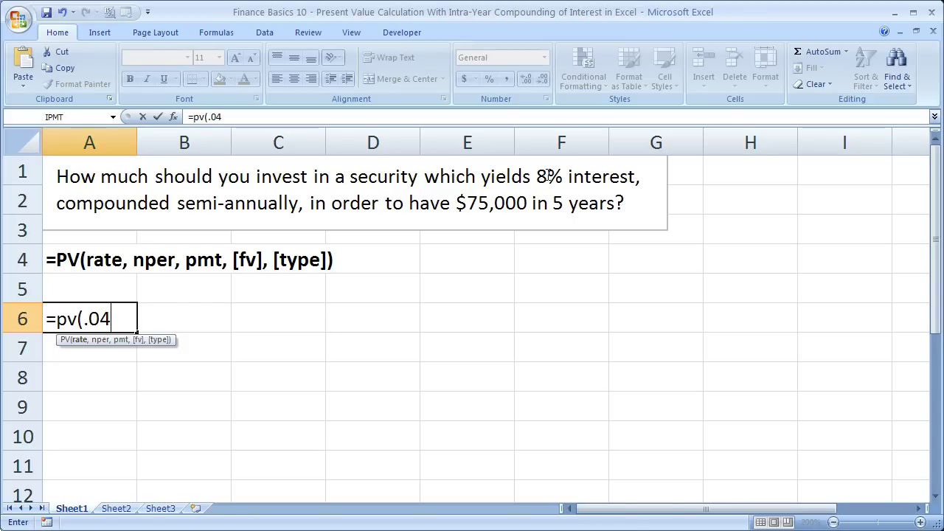
pyautogui.write(',')
pyautogui.write('10')
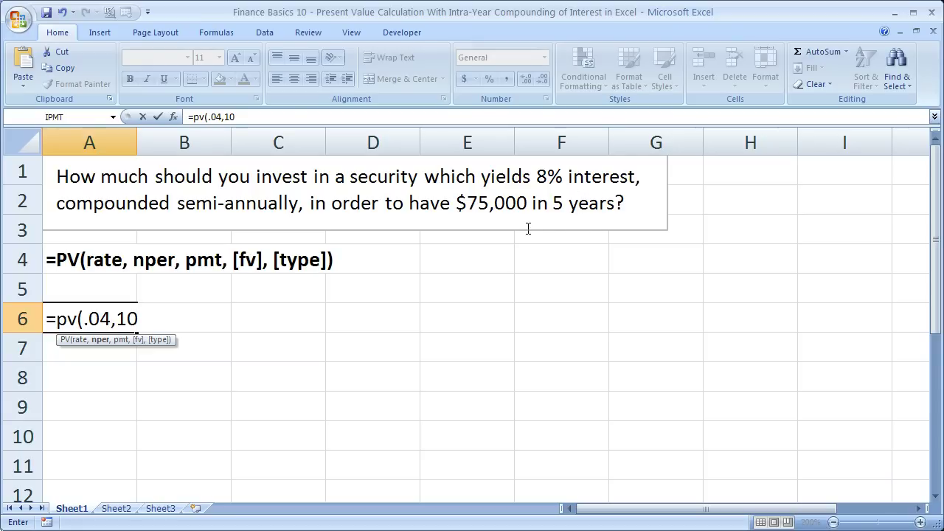
# Complete the PV formula in A6 with a blank payment argument and a future value of 75000.
pyautogui.write(',')
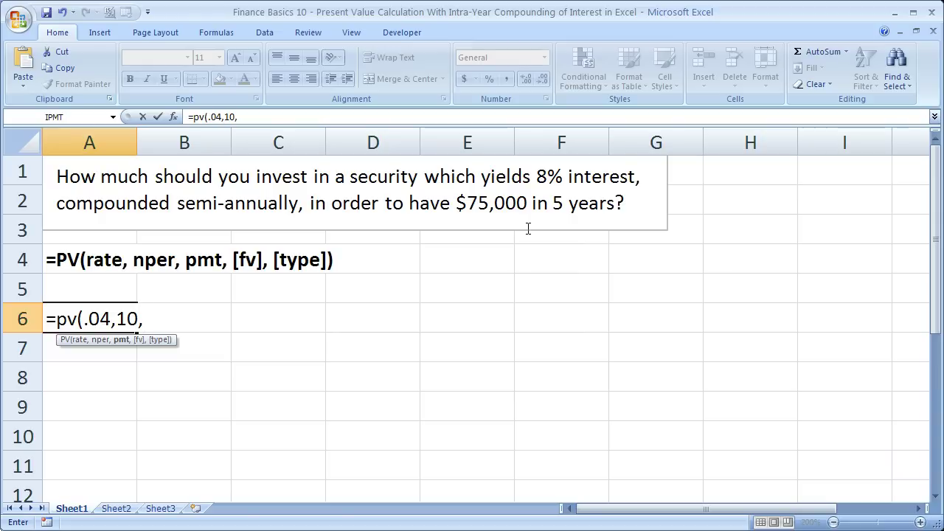
pyautogui.write('0')
pyautogui.press('BackSpace')
pyautogui.write(',')
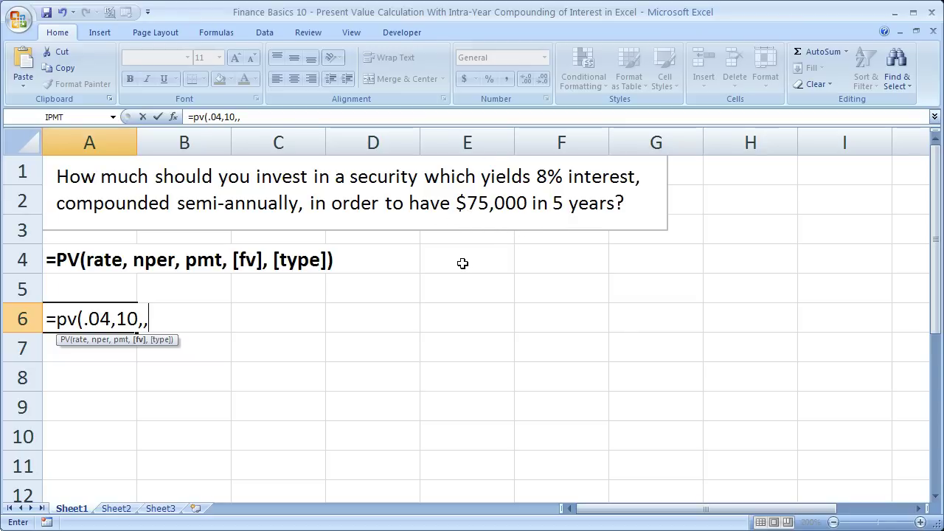
pyautogui.write('75000')
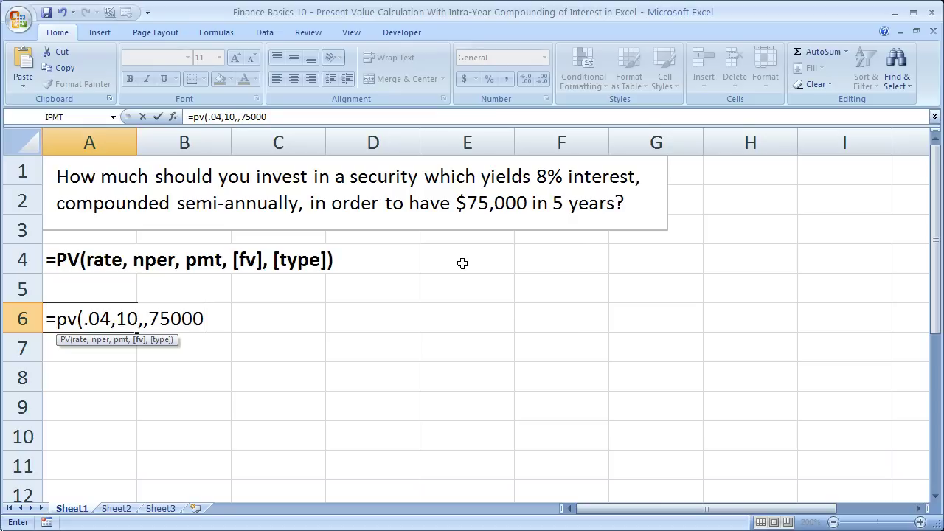
pyautogui.write(')')
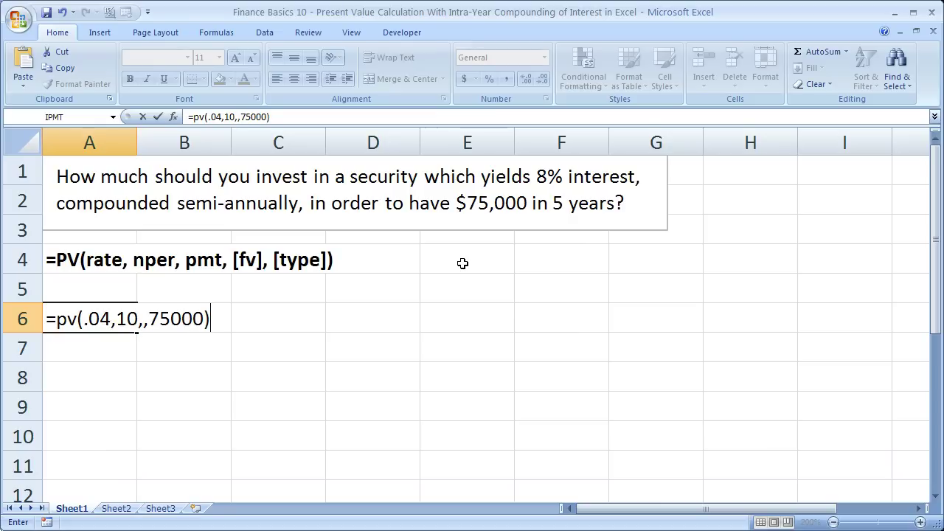
pyautogui.press('Return')
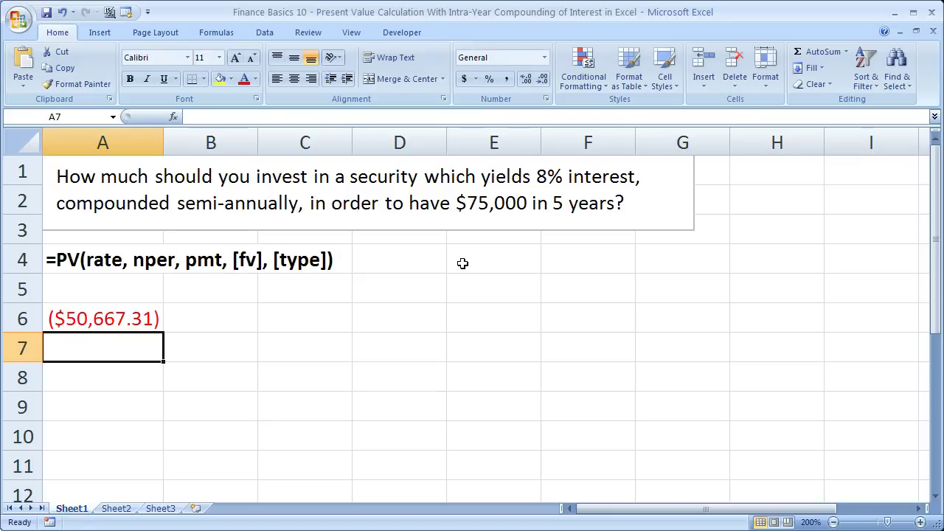
# Put a minus sign in front of PV in A6's formula to reverse the result's sign.
pyautogui.doubleClick(84, 317)
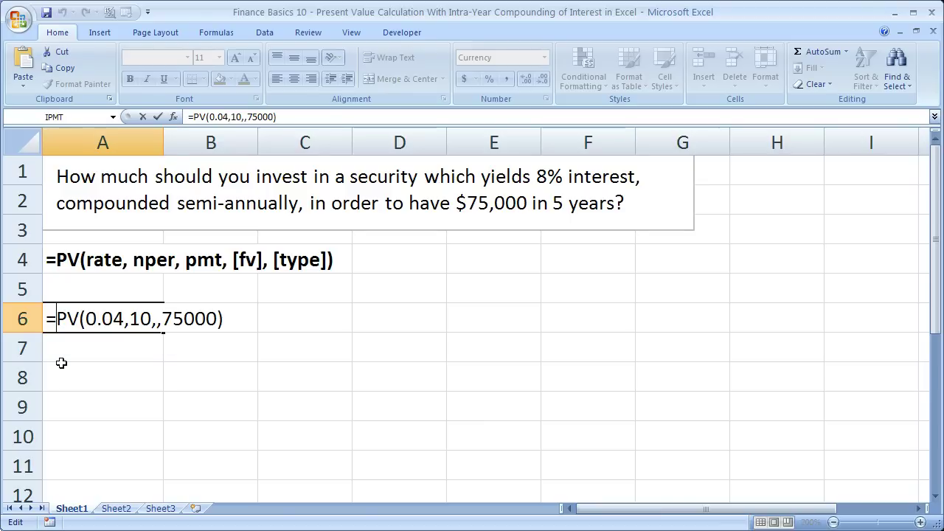
pyautogui.write('-')
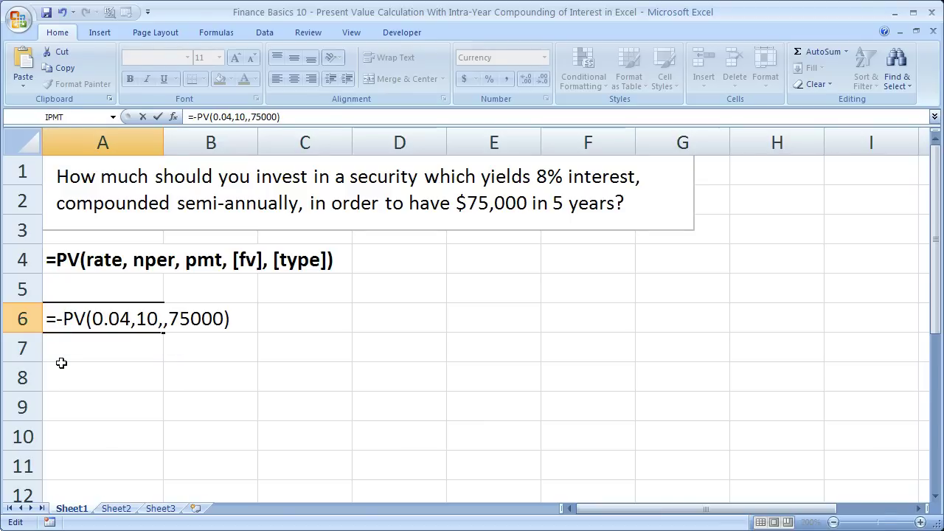
pyautogui.press('Return')
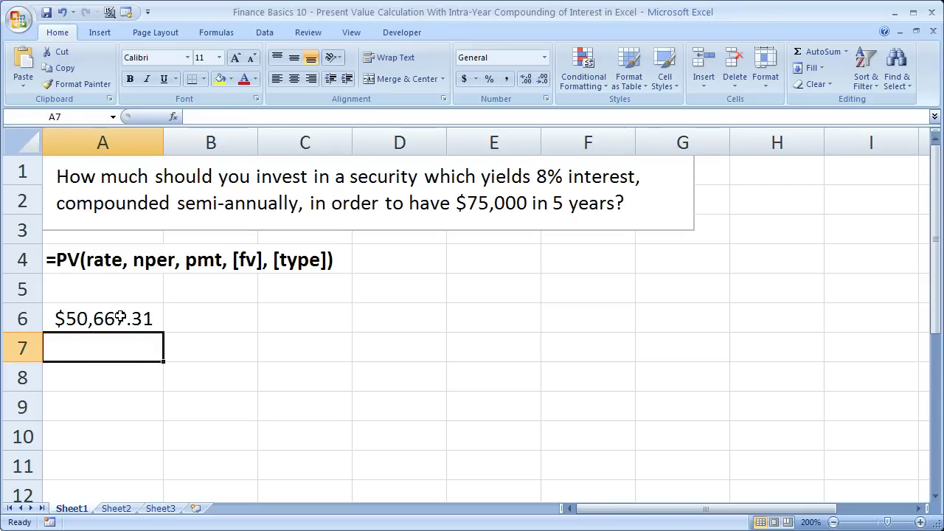
pyautogui.click(120, 318)
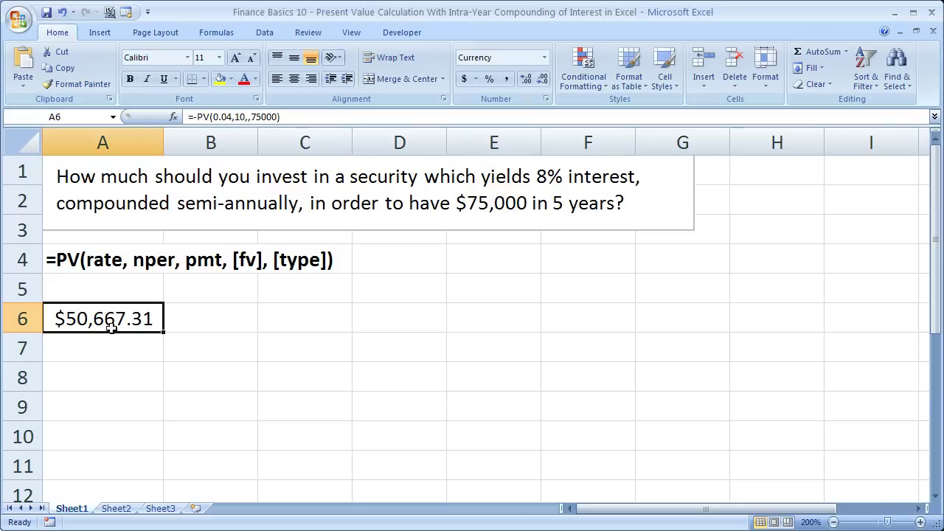
# Begin a PV formula in cell A7 with the rate as .08/2 and the number of periods as 5*2.
pyautogui.click(107, 348)
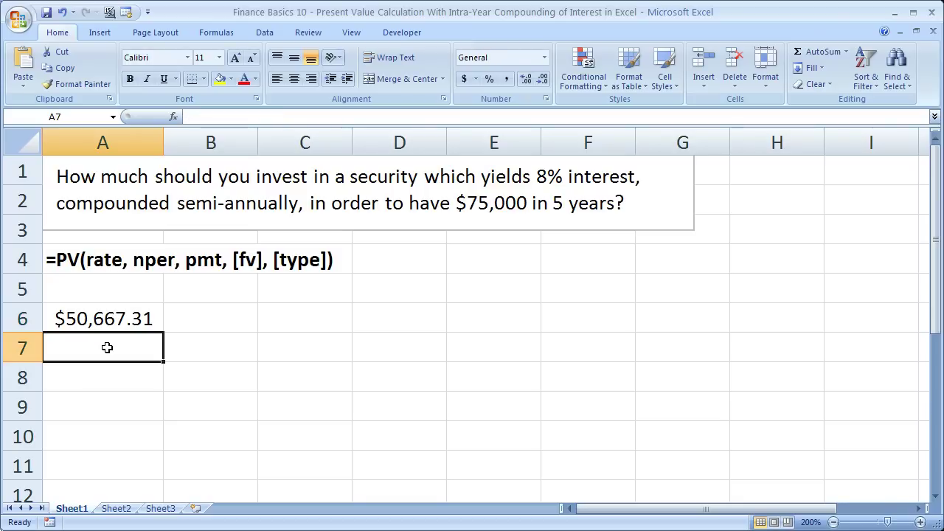
pyautogui.write('=')
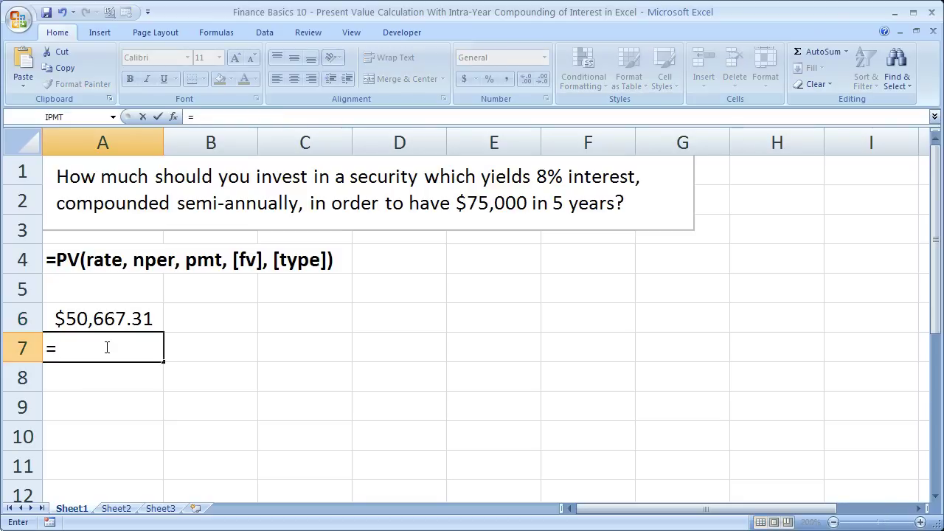
pyautogui.write('pv(')
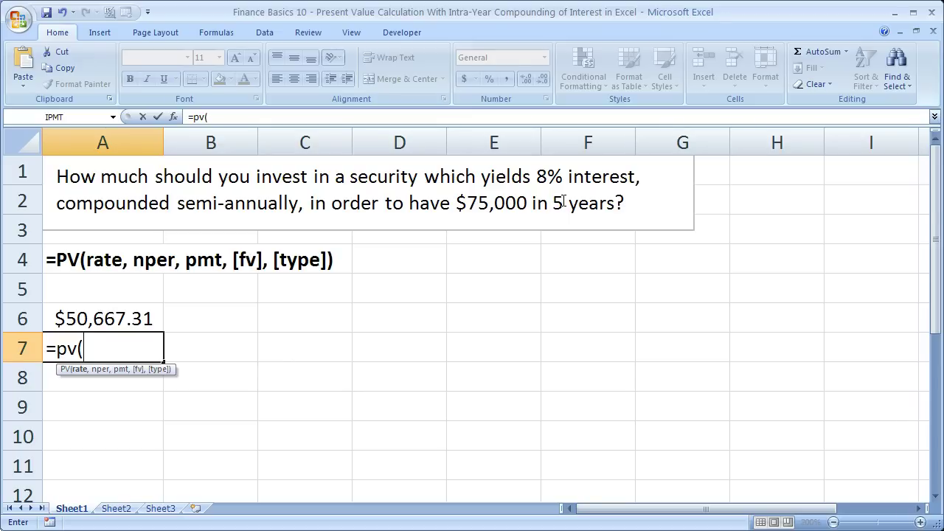
pyautogui.write('.08')
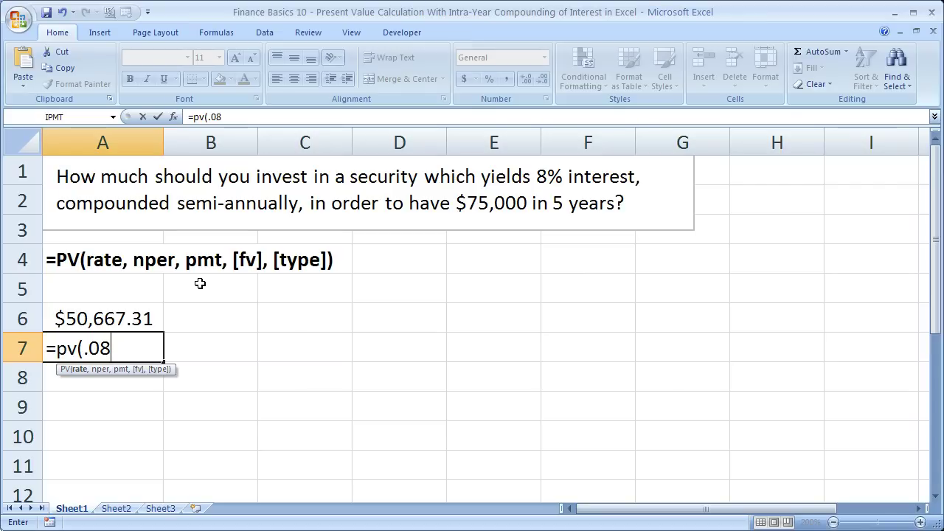
pyautogui.write('/2')
pyautogui.doubleClick(124, 347)
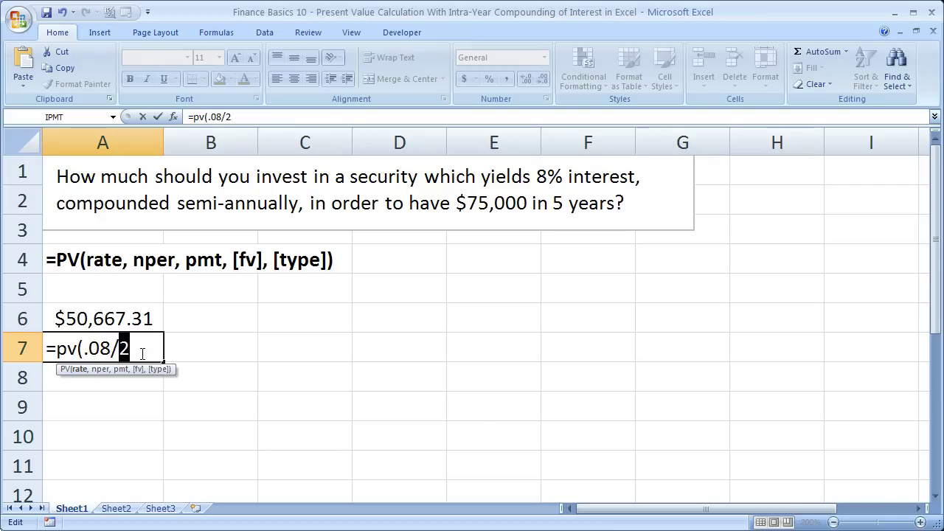
pyautogui.click(142, 353)
pyautogui.write(',5')
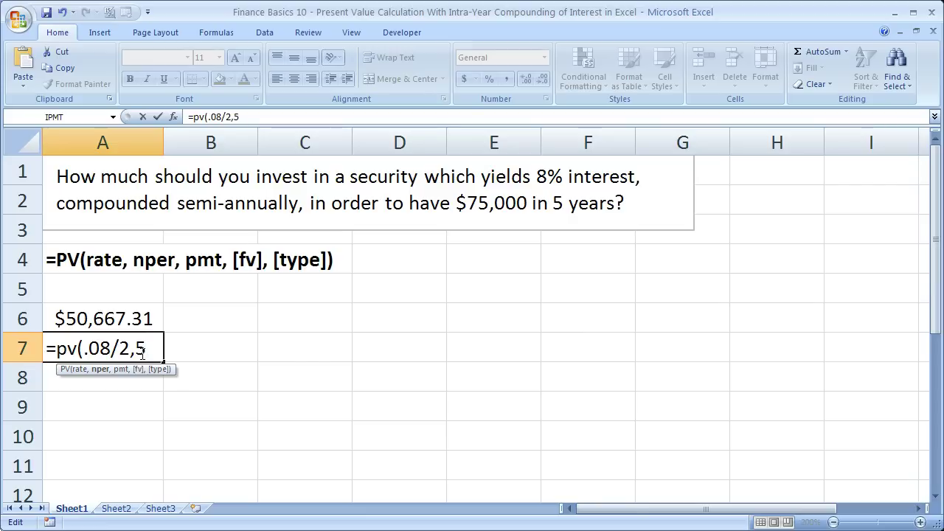
pyautogui.write('*2,')
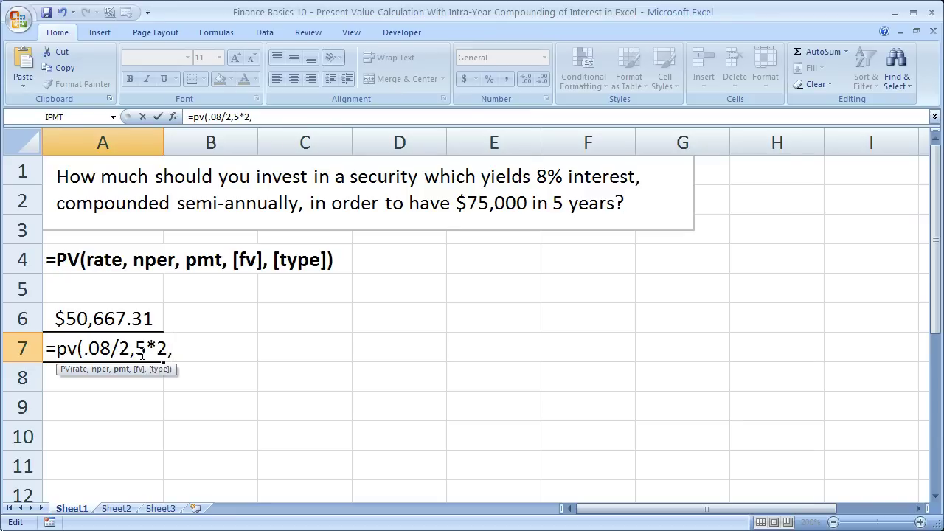
# Complete A7's PV formula with a blank payment, a future value of 75000 and no type argument.
pyautogui.write('0')
pyautogui.press('BackSpace')
pyautogui.write(',75000')
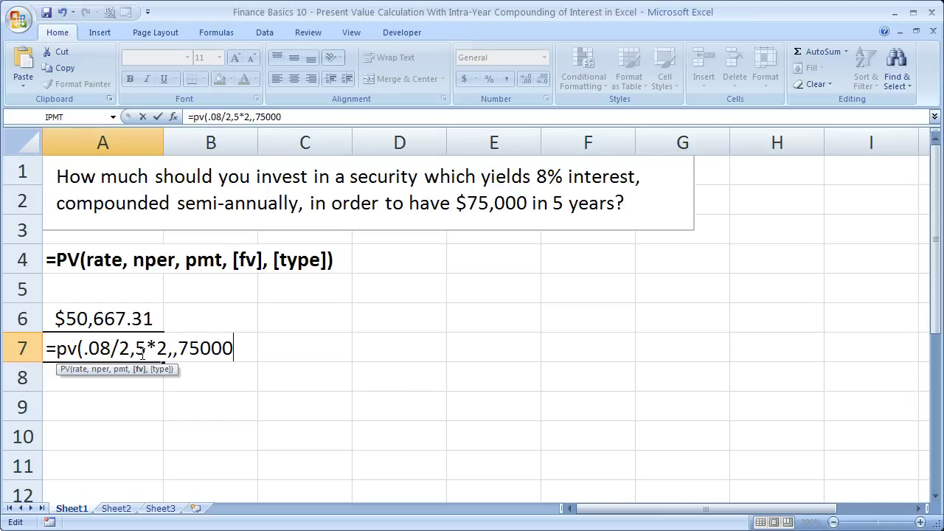
pyautogui.write(')')
pyautogui.press('BackSpace')
pyautogui.write(',1')
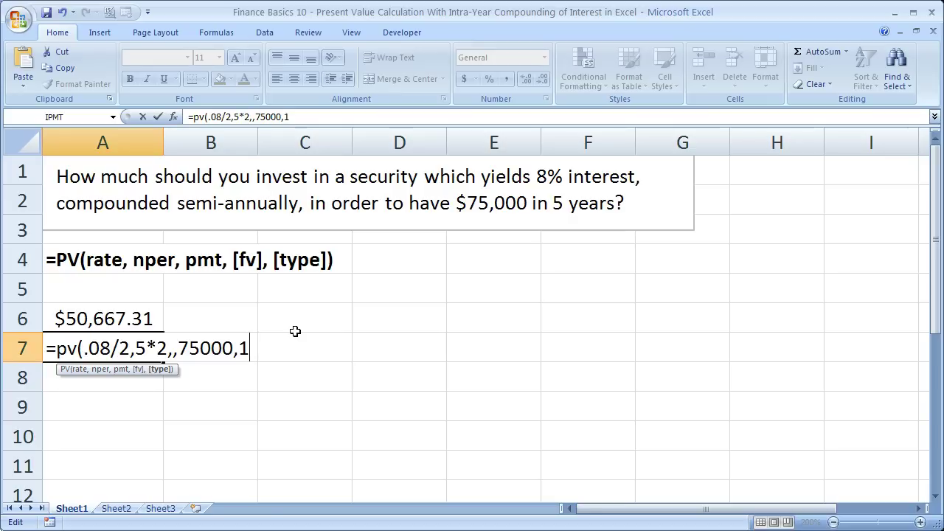
pyautogui.press('BackSpace')
pyautogui.press('BackSpace')
pyautogui.write(')')
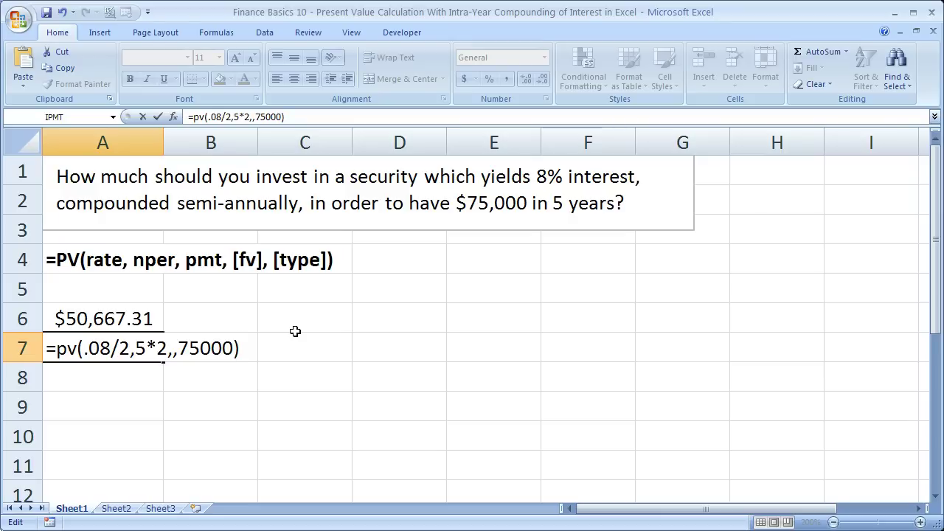
# Switch A7's formula to monthly compounding with a rate of .08/12 and 5*12 periods.
pyautogui.click(129, 349)
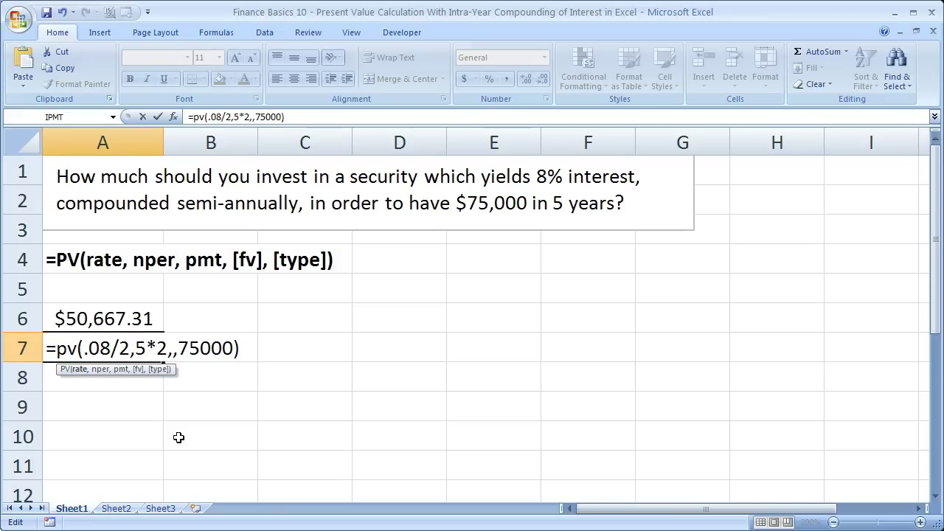
pyautogui.press('BackSpace')
pyautogui.write('12')
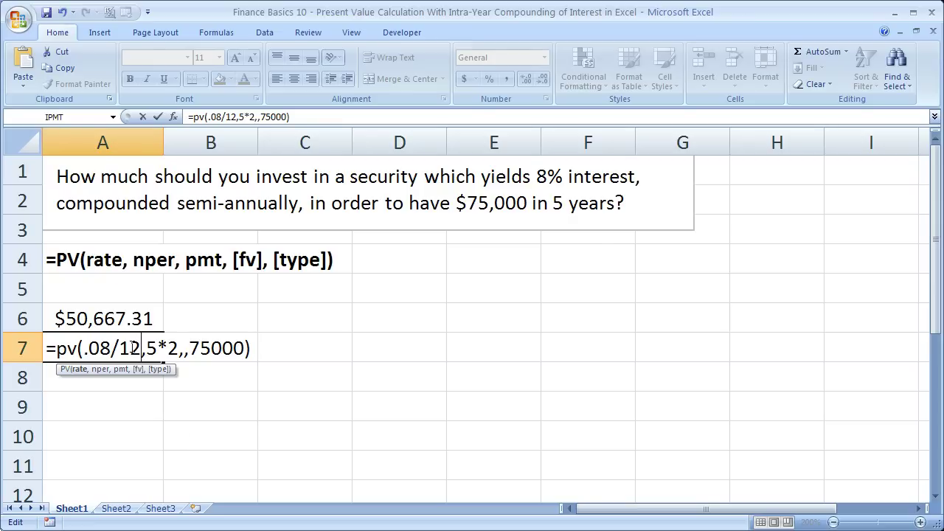
pyautogui.click(177, 348)
pyautogui.press('BackSpace')
pyautogui.write('12')
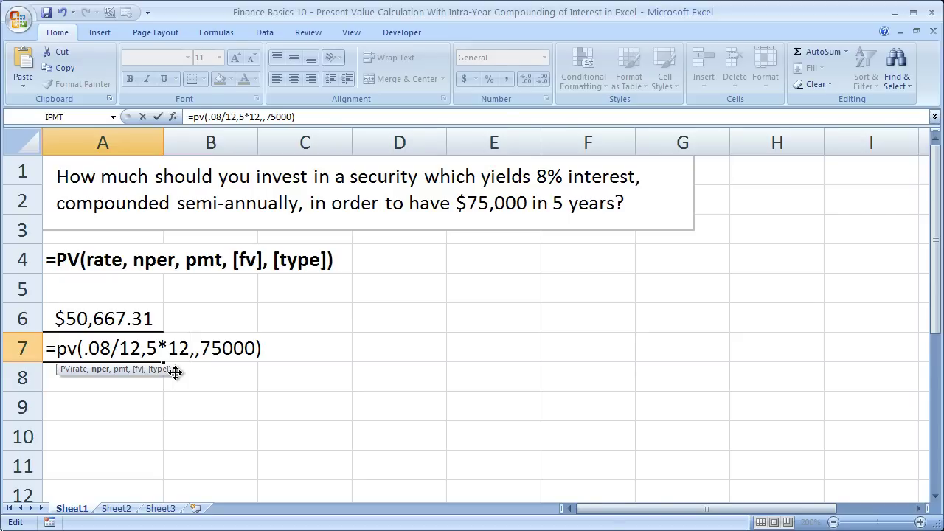
# Switch A7's formula to quarterly compounding with a rate of .08/4 and 5*4 periods.
pyautogui.click(145, 363)
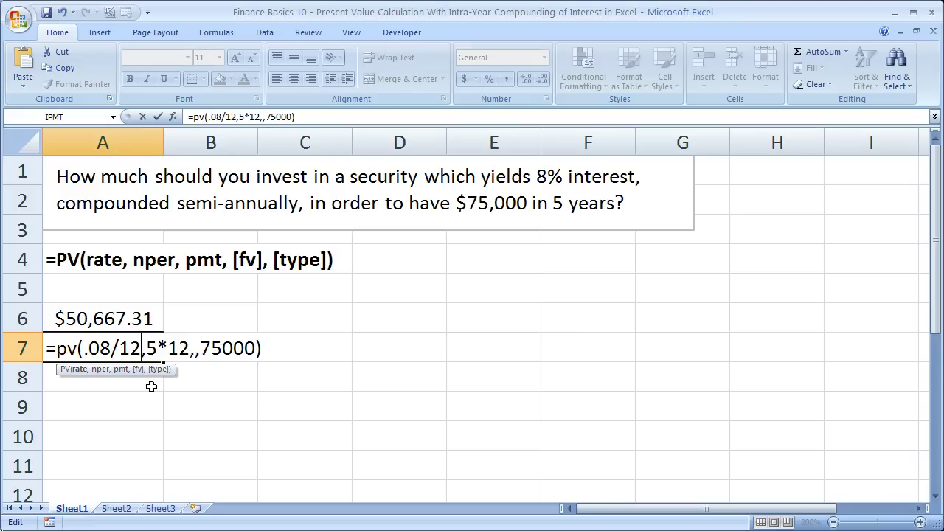
pyautogui.press('BackSpace')
pyautogui.press('BackSpace')
pyautogui.write('4')
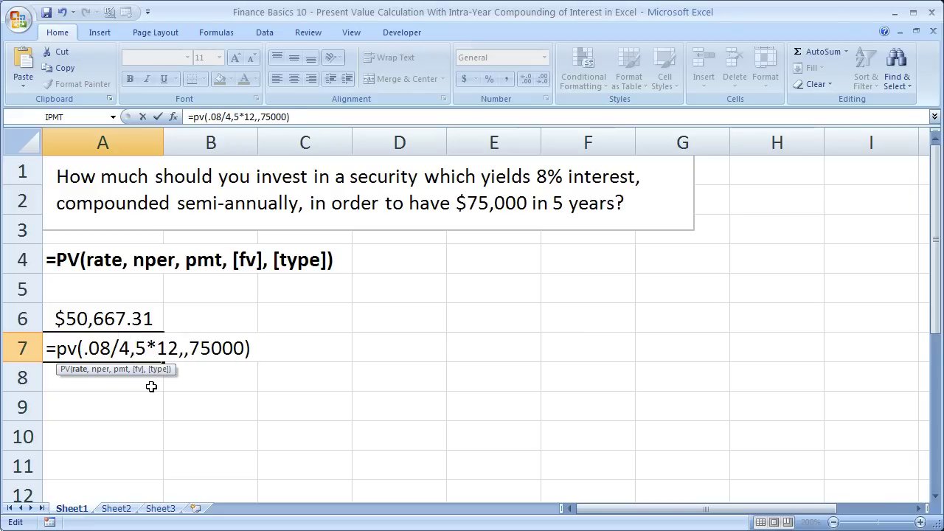
pyautogui.press('Right')
pyautogui.press('Right')
pyautogui.press('Right')
pyautogui.press('Right')
pyautogui.press('Right')
pyautogui.press('BackSpace')
pyautogui.press('BackSpace')
pyautogui.write('4')
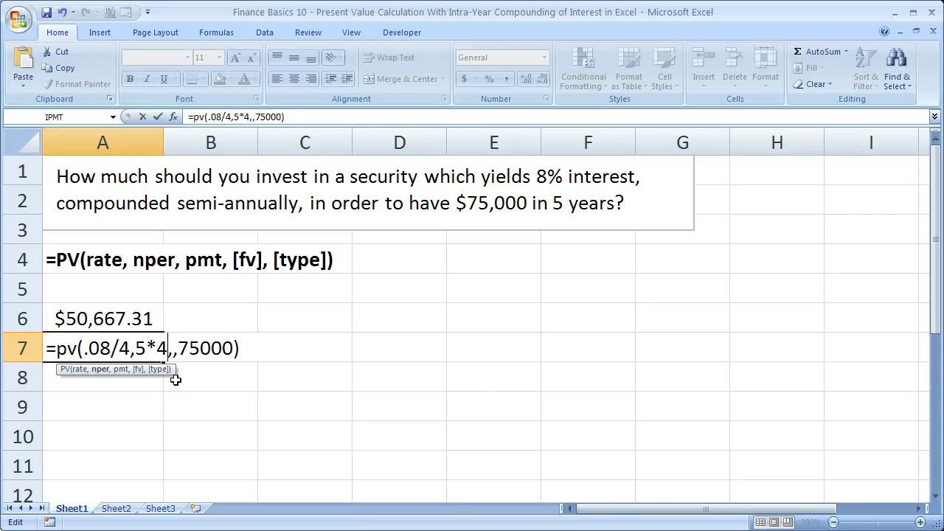
# Switch A7's formula to daily compounding with a rate of .08/365 and 5*365 periods.
pyautogui.press('Left')
pyautogui.press('Left')
pyautogui.press('Left')
pyautogui.press('Left')
pyautogui.press('BackSpace')
pyautogui.write('360')
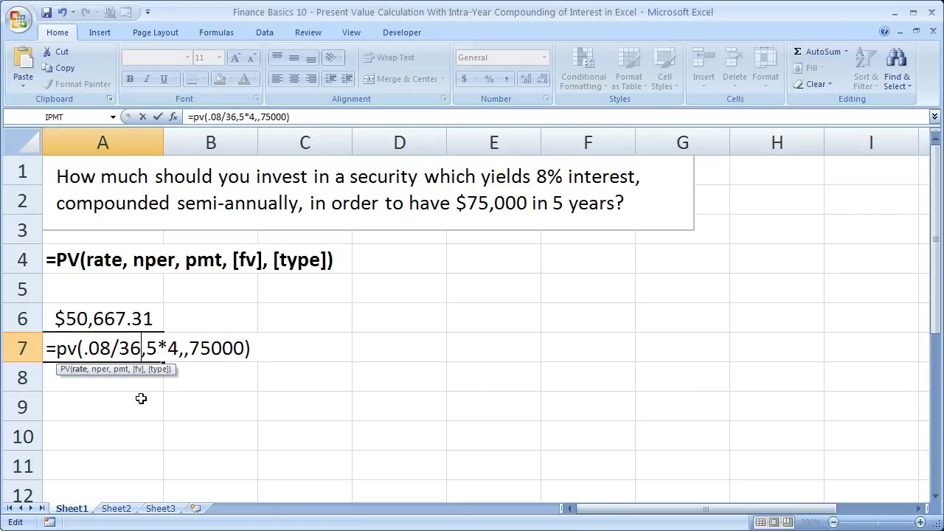
pyautogui.press('BackSpace')
pyautogui.write('5')
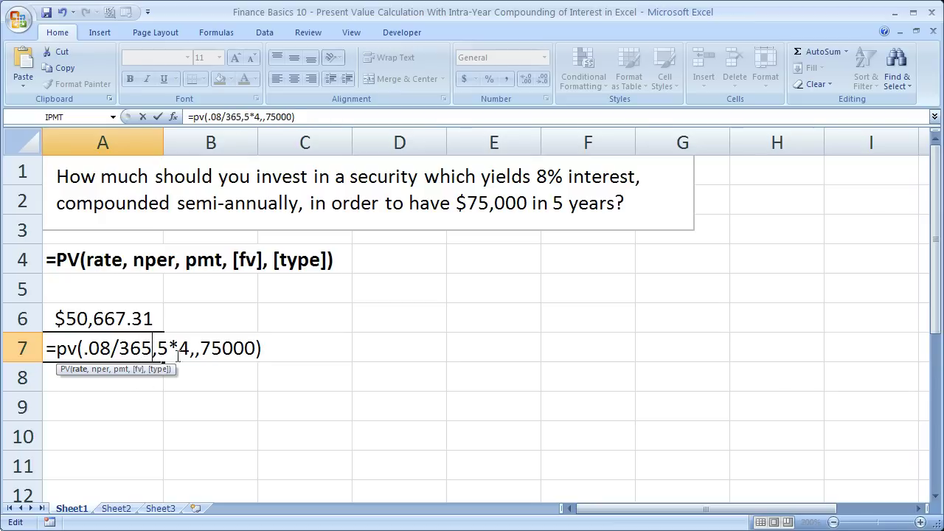
pyautogui.press('Right')
pyautogui.press('Right')
pyautogui.press('Right')
pyautogui.press('Right')
pyautogui.press('BackSpace')
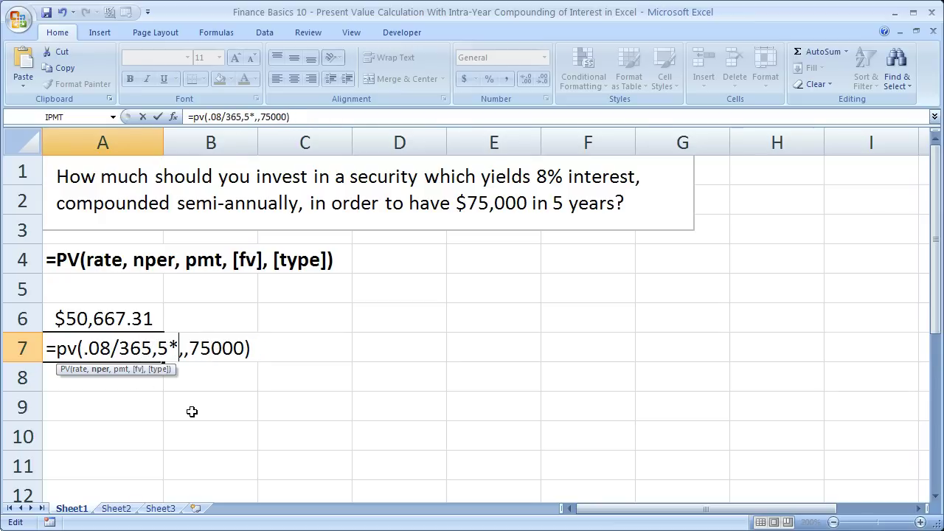
pyautogui.write('365')
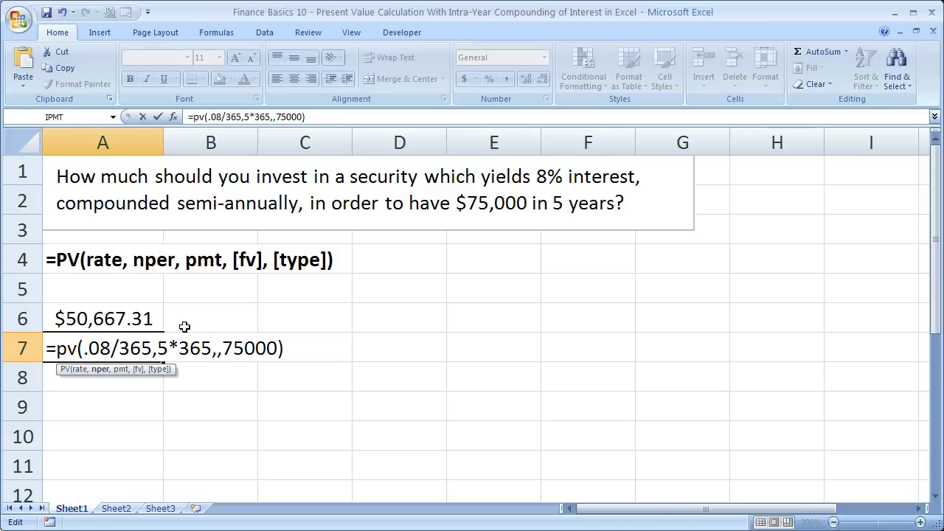
# Replace both 365 values in A7's formula with 12, giving a rate of .08/12 and 5*12 periods.
pyautogui.moveTo(179, 347); pyautogui.dragTo(211, 347)
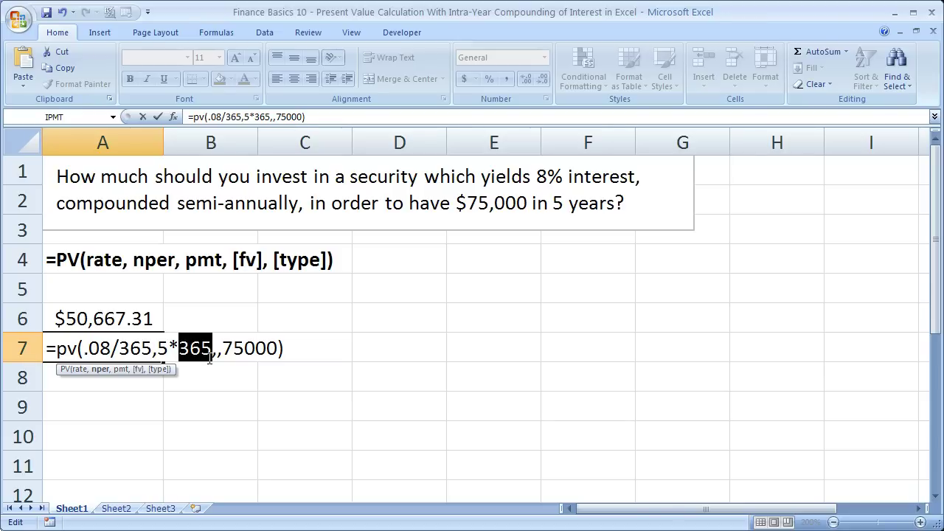
pyautogui.write('12')
pyautogui.press('Left')
pyautogui.press('Left')
pyautogui.press('Left')
pyautogui.press('Left')
pyautogui.press('Left')
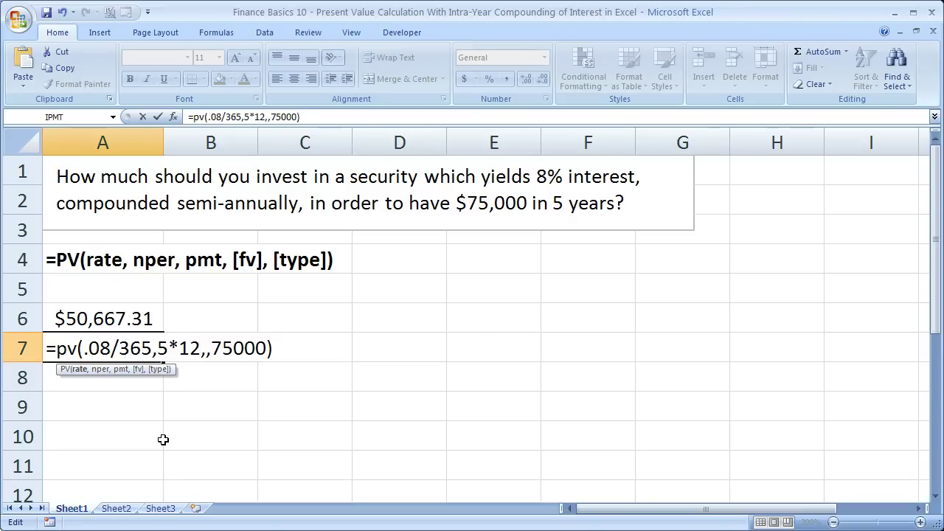
pyautogui.press('BackSpace')
pyautogui.press('BackSpace')
pyautogui.press('BackSpace')
pyautogui.write('12')
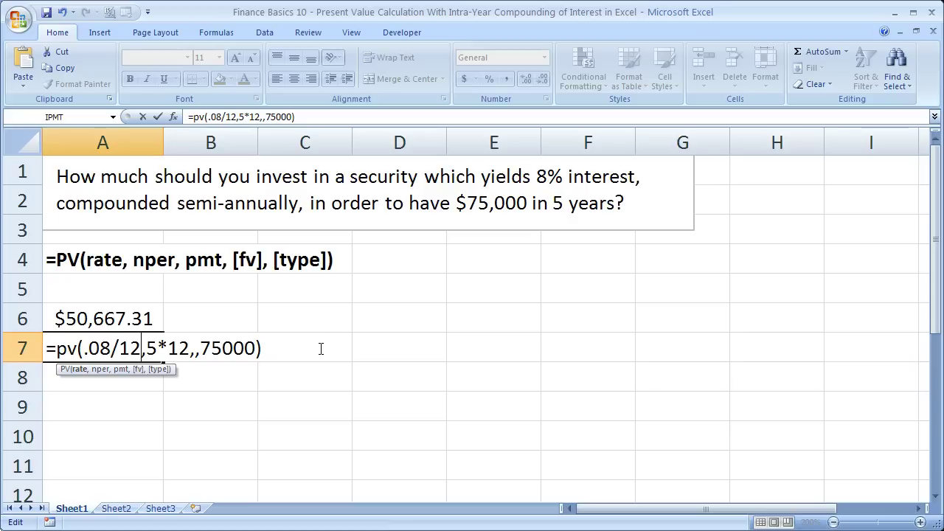
# Put a minus sign in front of PV in A7's formula and enter the formula.
pyautogui.click(157, 347)
pyautogui.click(53, 341)
pyautogui.write('-')
pyautogui.press('Return')
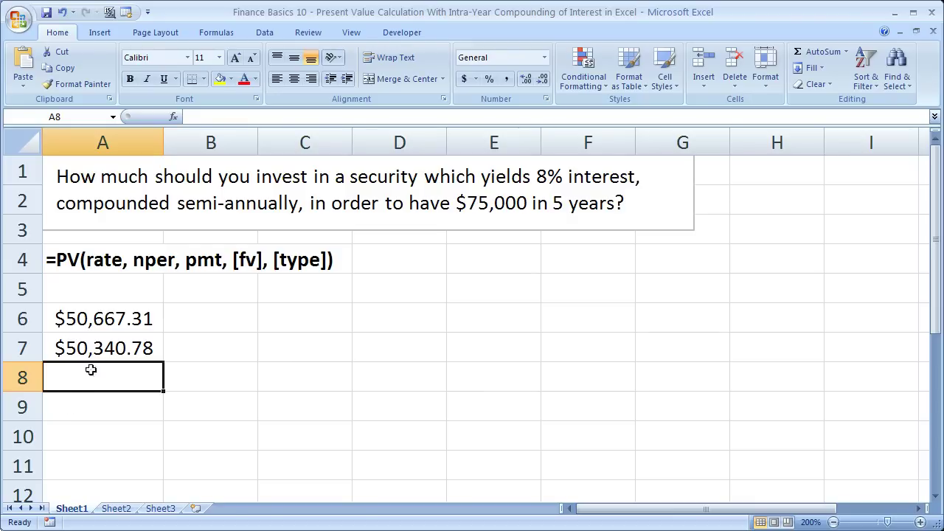
# Reopen the formula in cell A7 for editing.
pyautogui.doubleClick(103, 348)
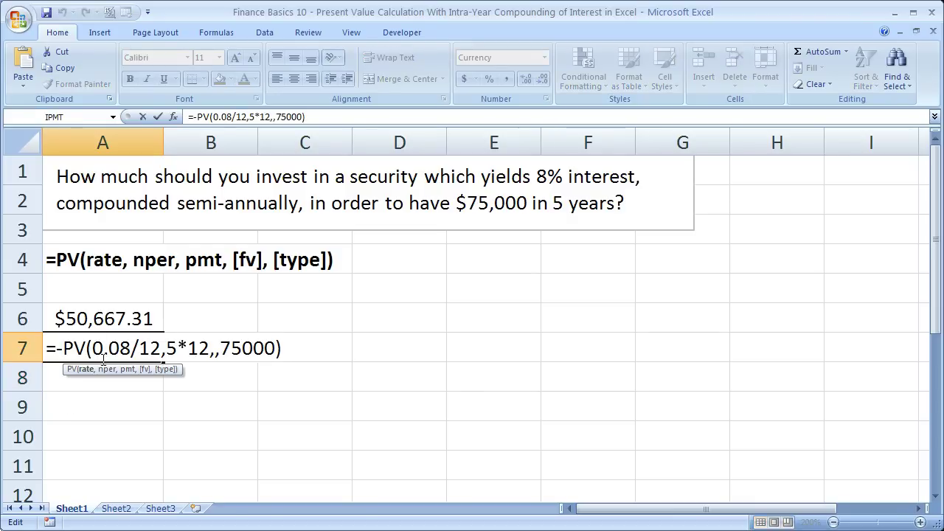